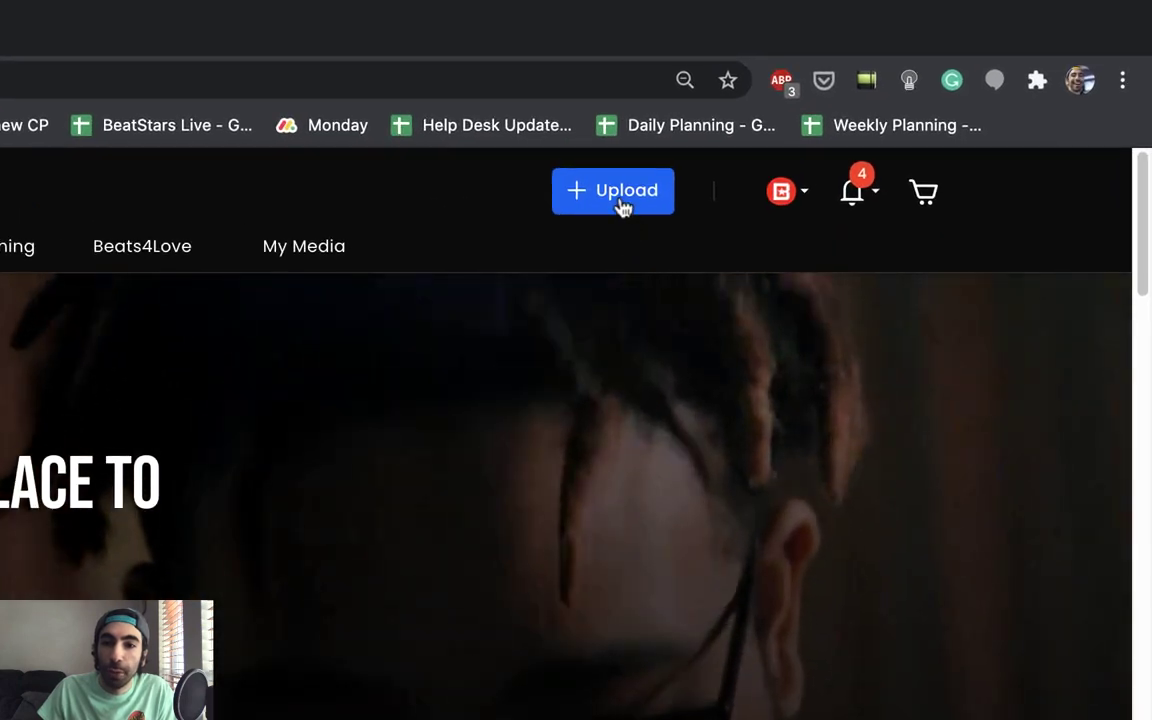
- Upload b.png, testfile.wav and testzip.zip from the Purple-tagged files on the computer
left_click(620, 200)
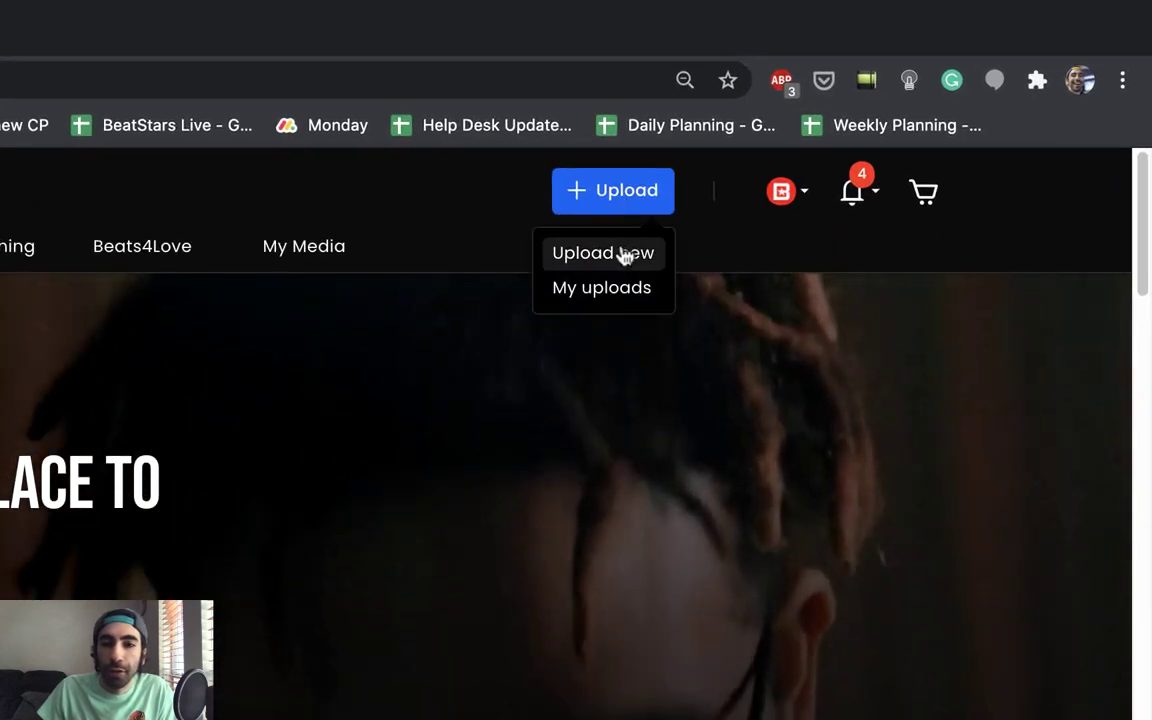
left_click(624, 255)
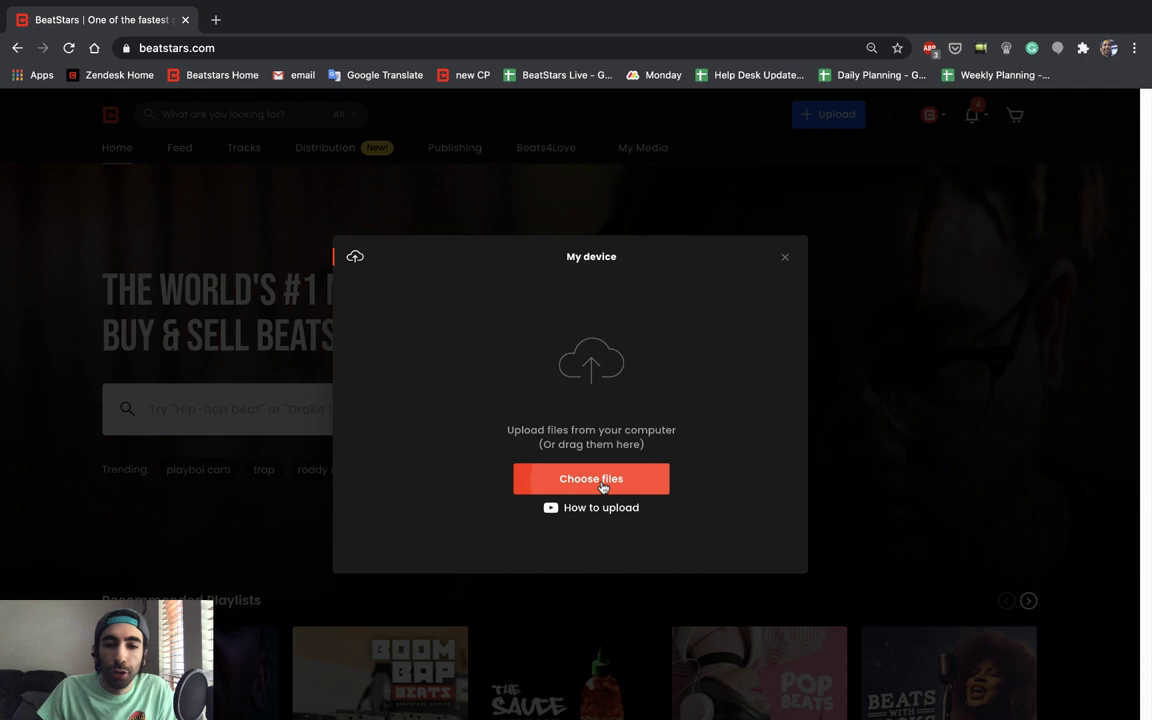
left_click(602, 484)
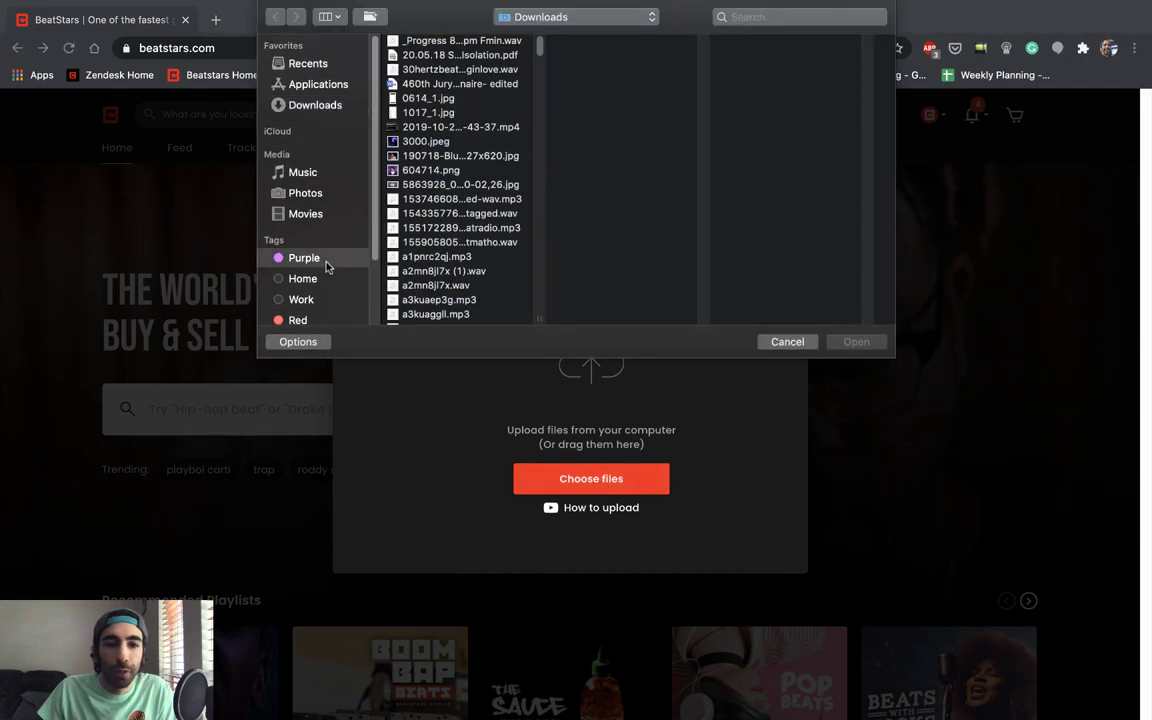
left_click(325, 262)
left_click(469, 62)
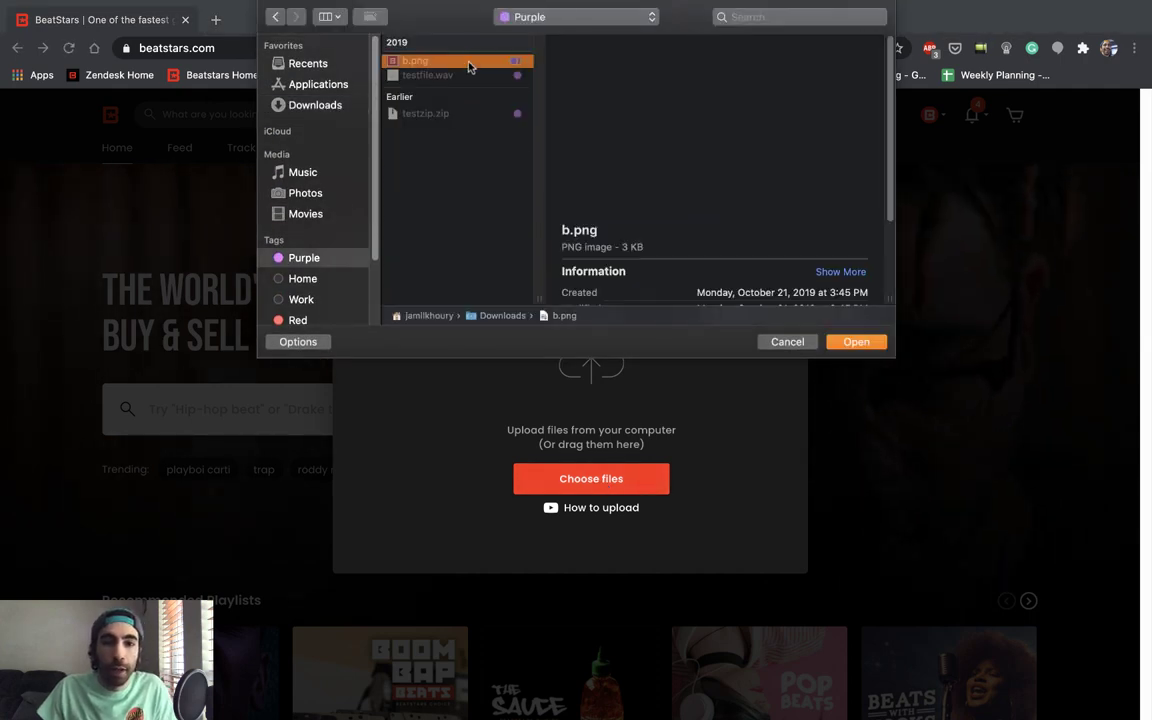
left_click(468, 75, "super")
left_click(466, 113, "super")
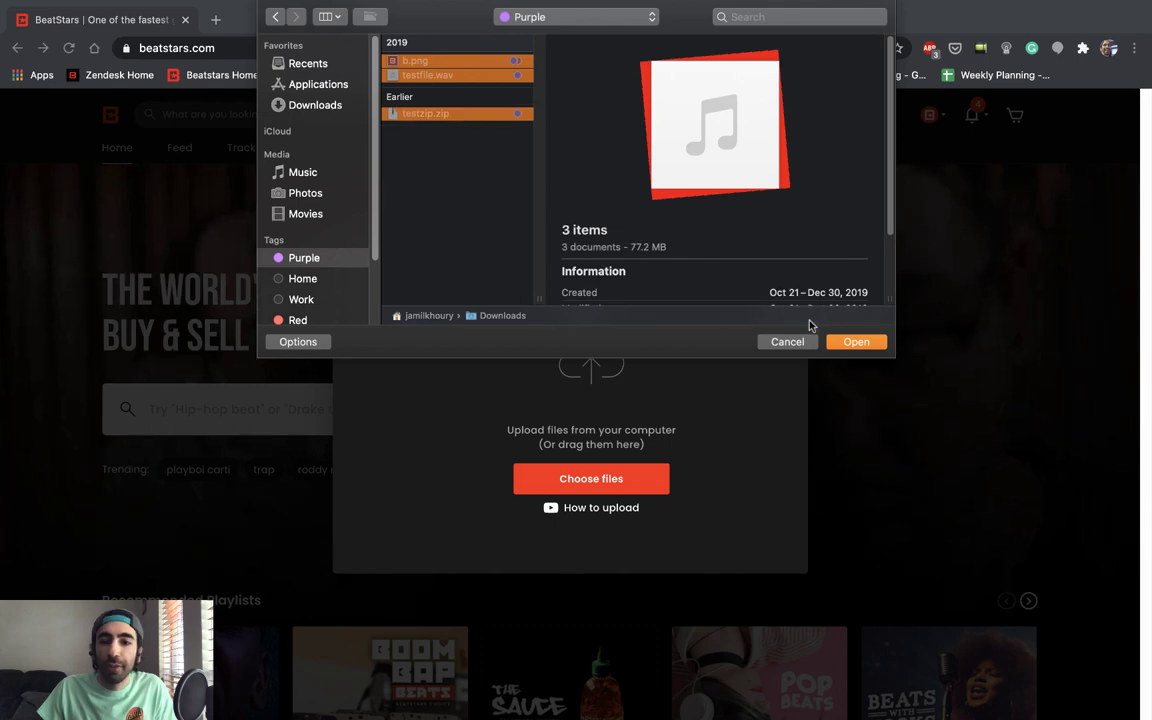
left_click(854, 341)
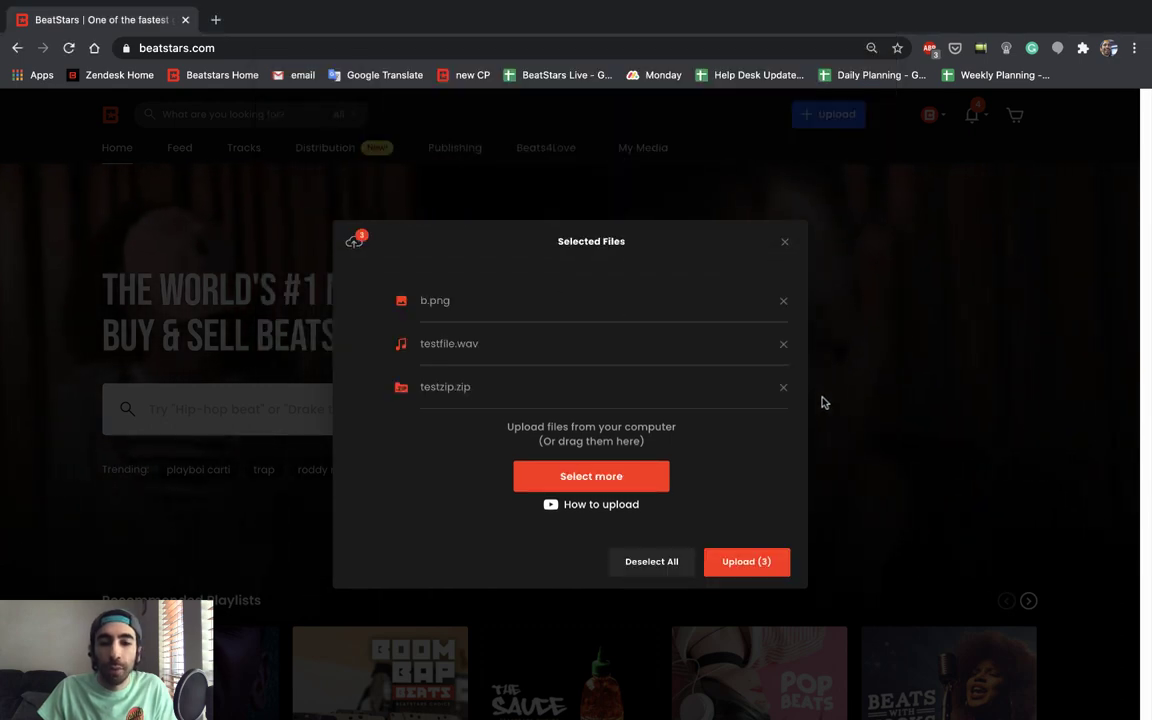
left_click(760, 566)
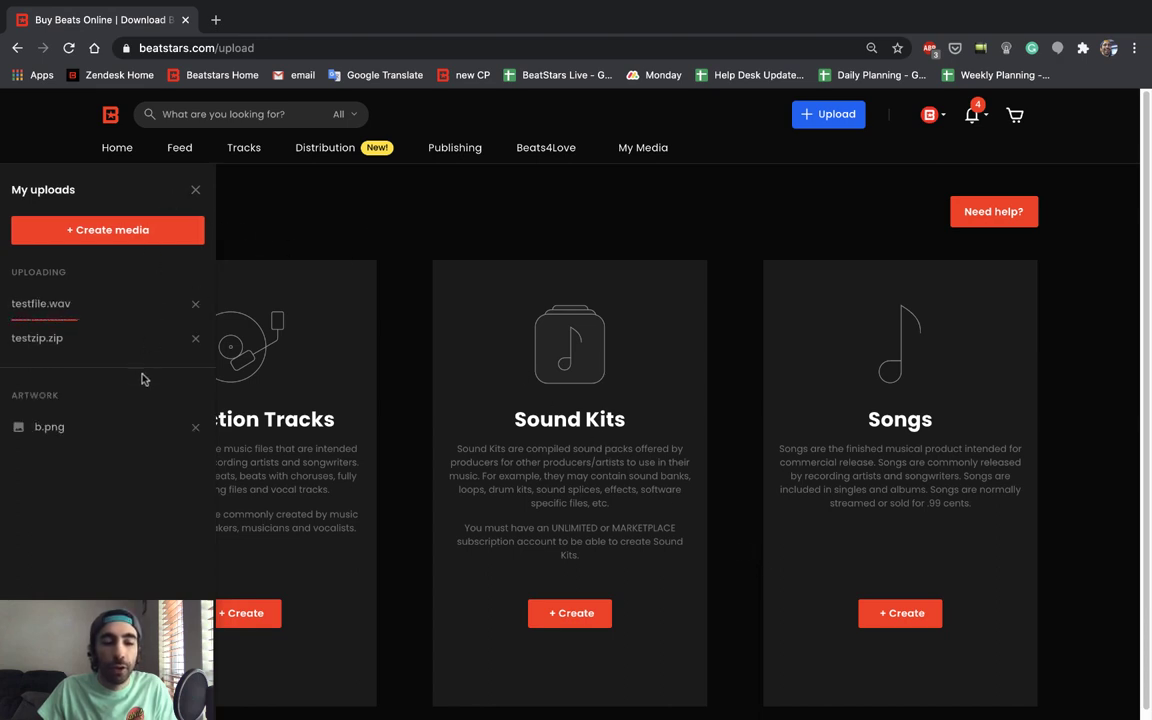
- Create a new production track from the Production Tracks card and close My uploads
scroll(406, 488, "down", 1)
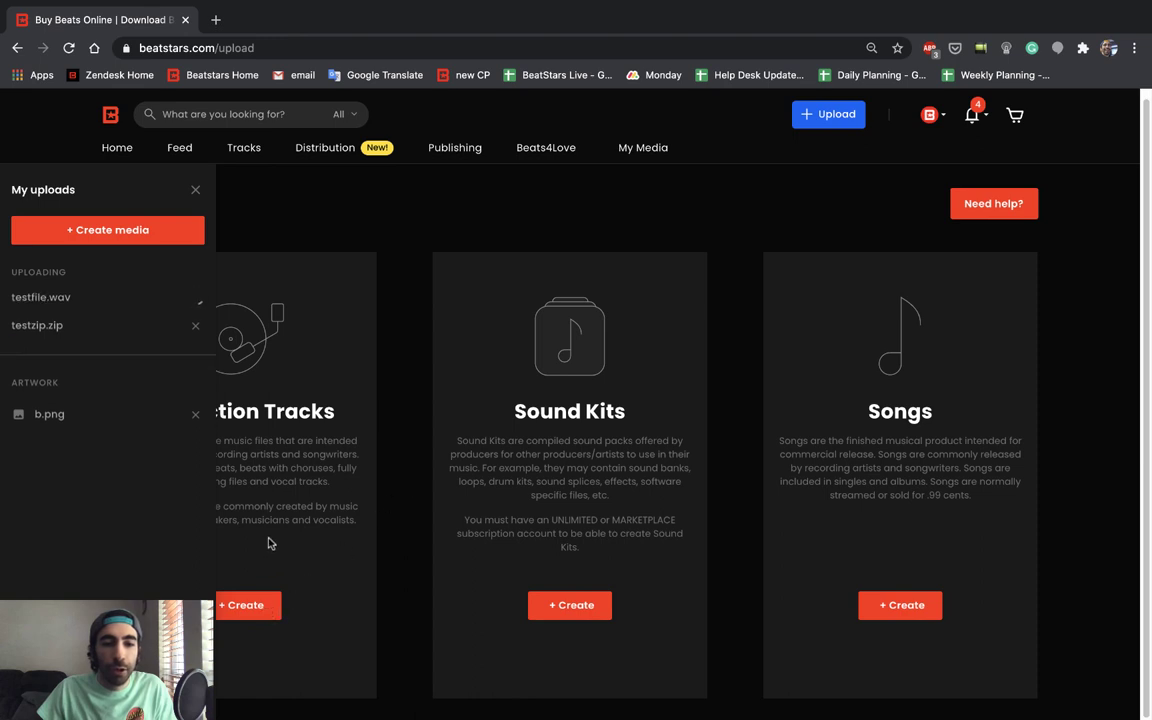
left_click(246, 606)
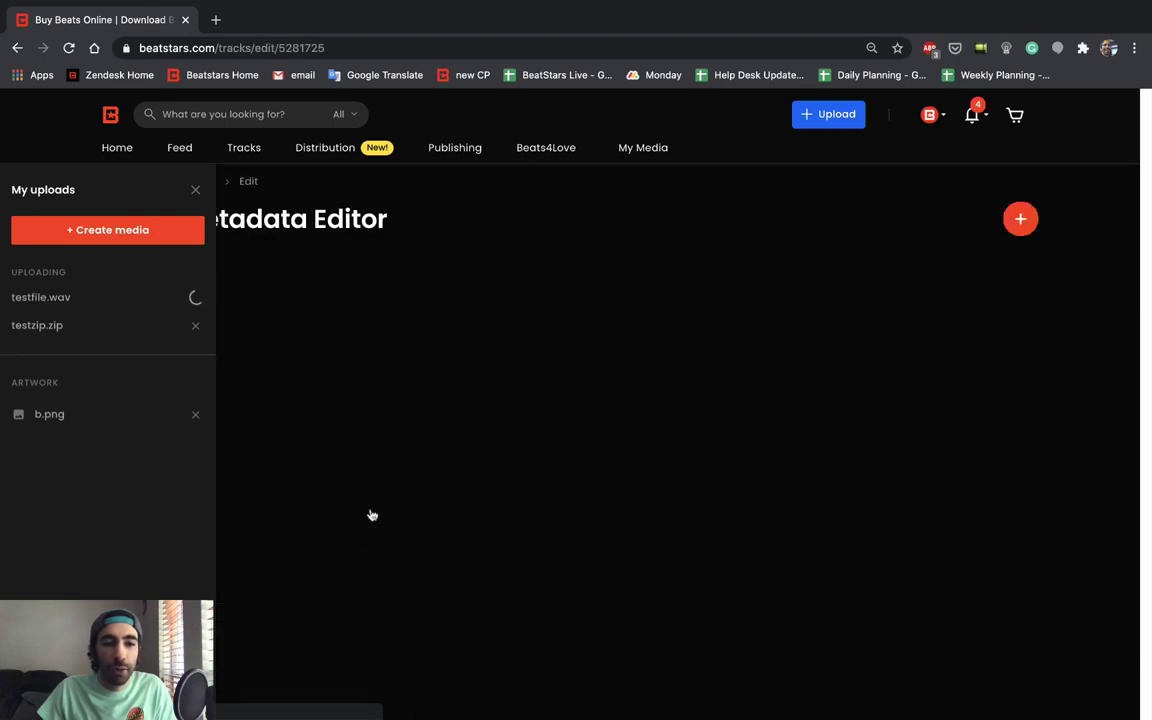
left_click(194, 190)
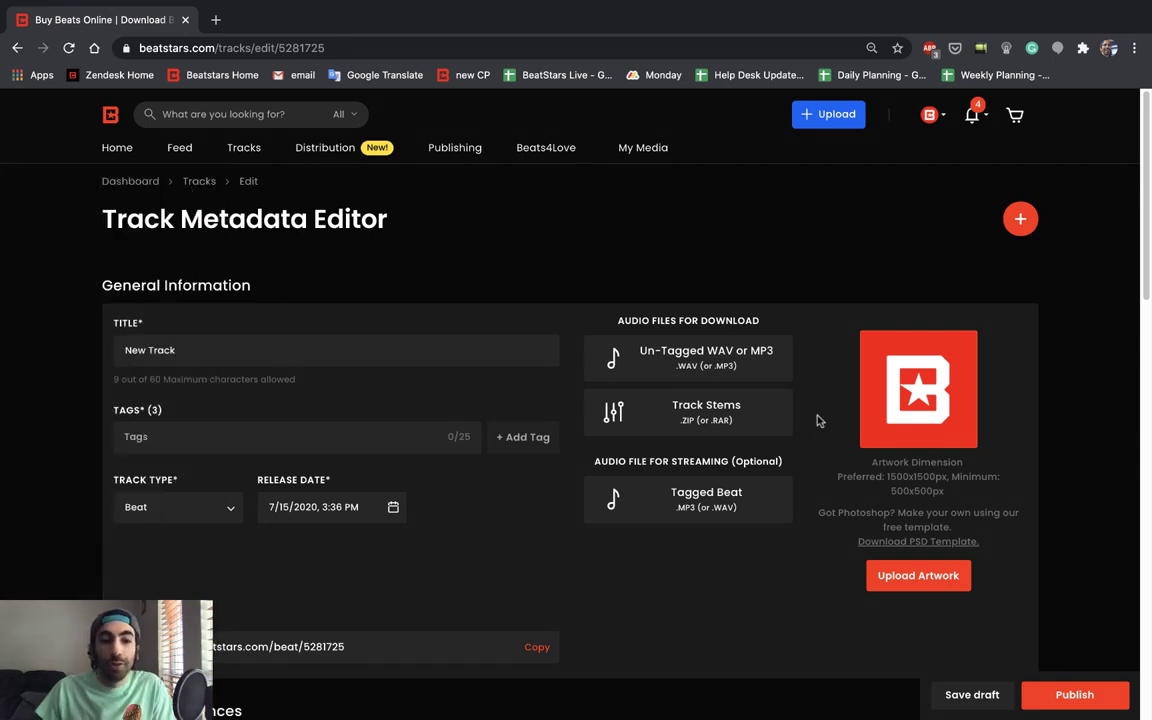
- Replace the default New Track title with 'Beatstars tutorial'
left_click(411, 353)
key("BackSpace")
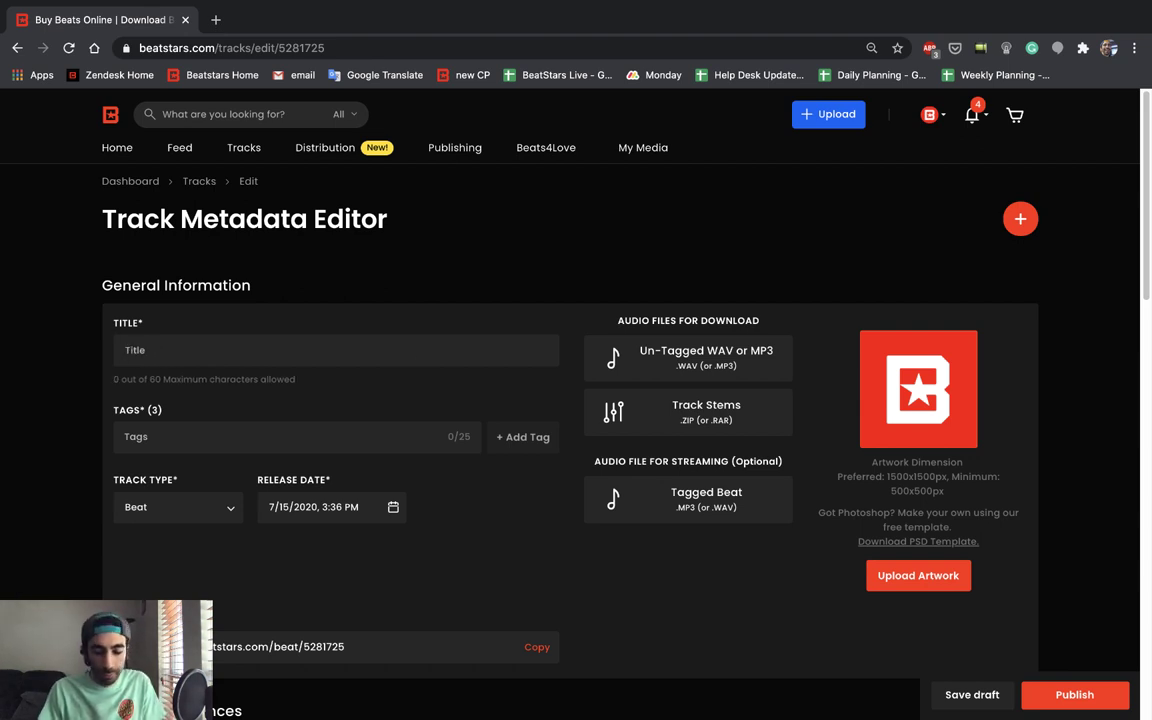
type("Beatstar")
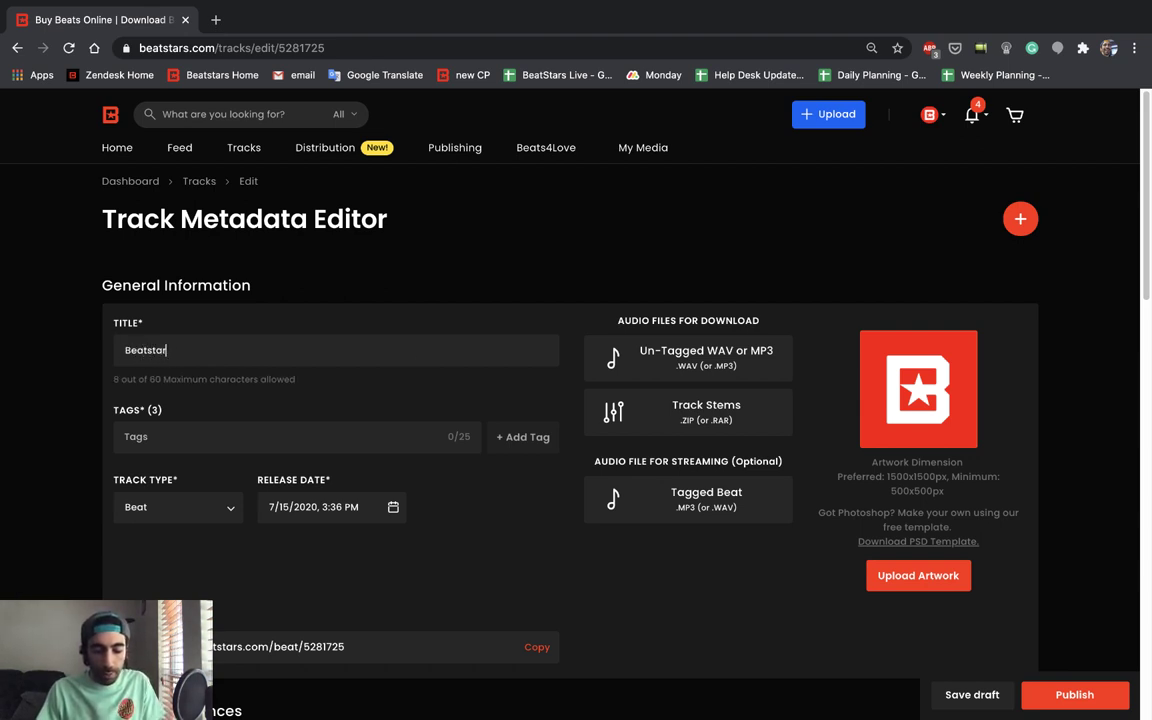
type("s")
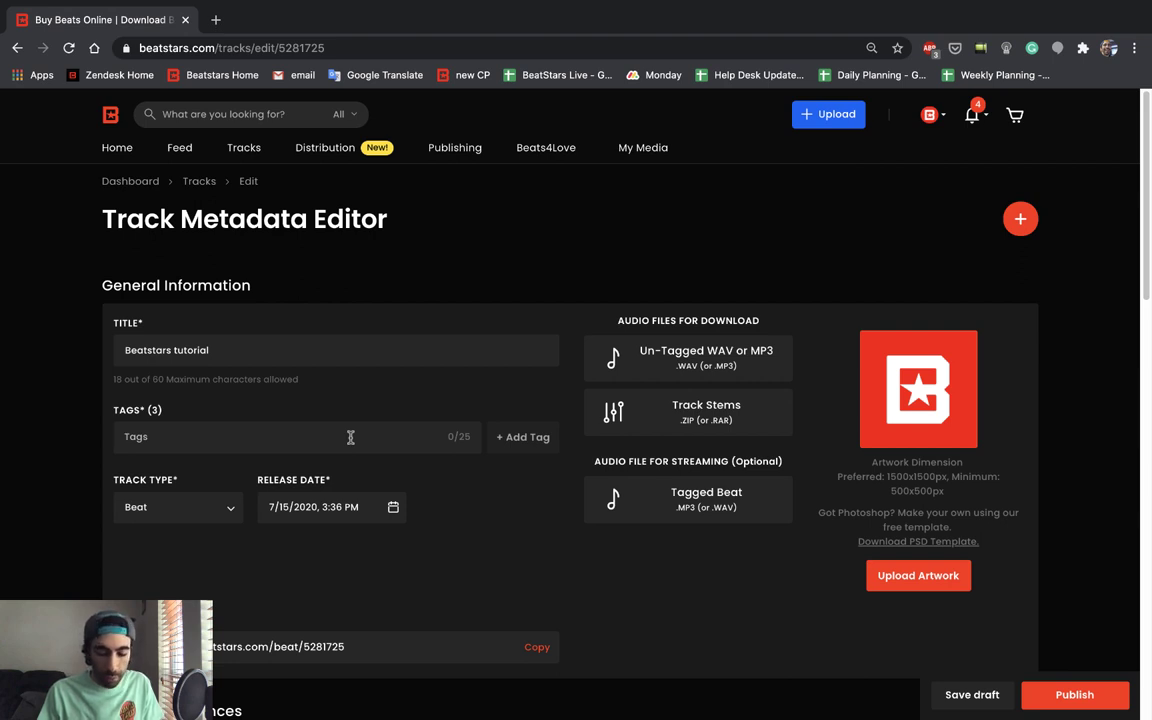
- Add the tags Tutorial, Video and Pop to the track
type("Tu")
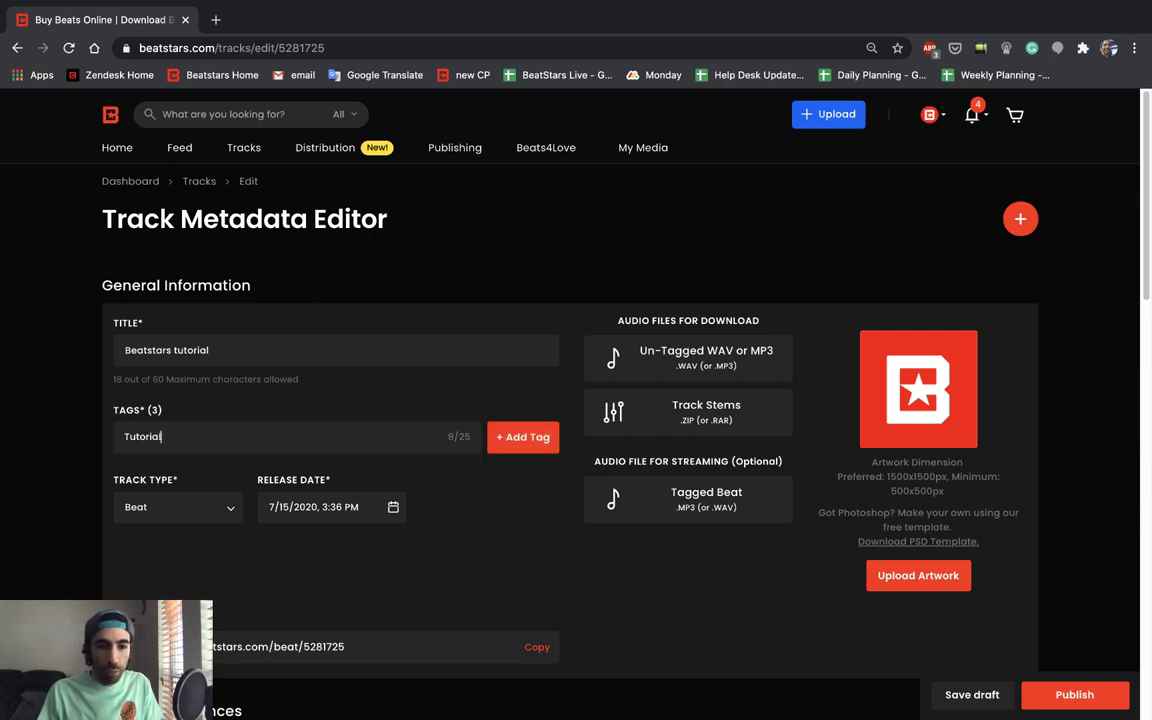
type("torial")
key("Return")
type("Video")
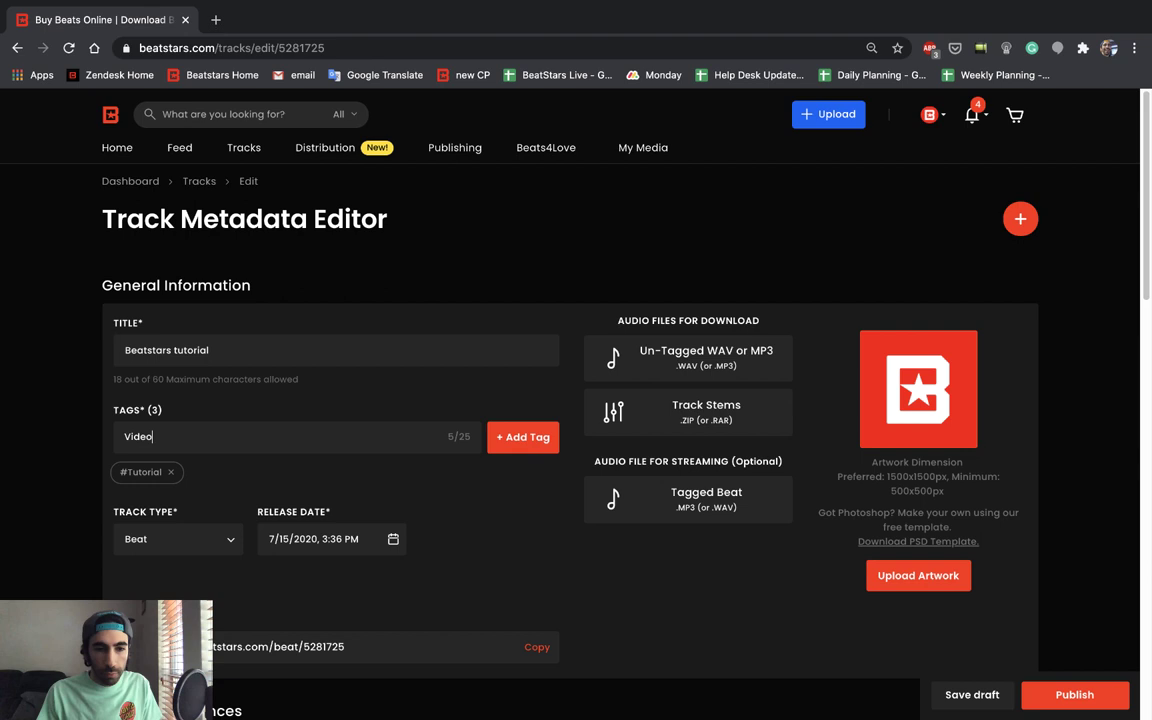
key("Return")
type("Po")
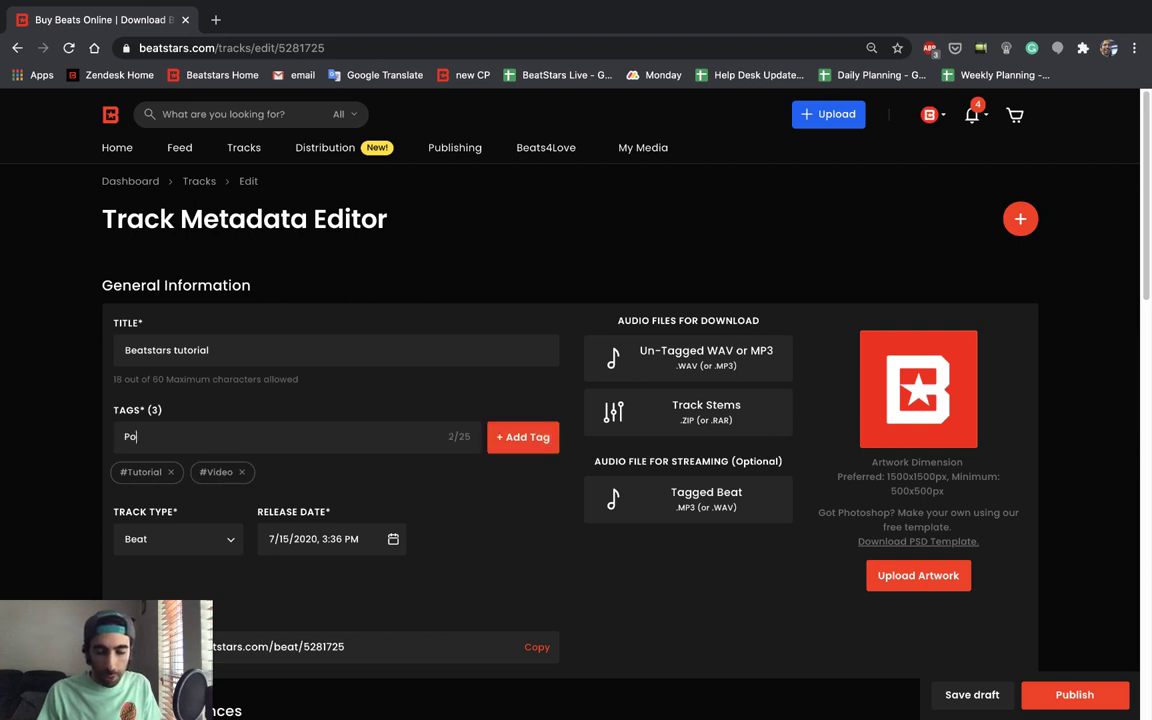
type("p")
key("Return")
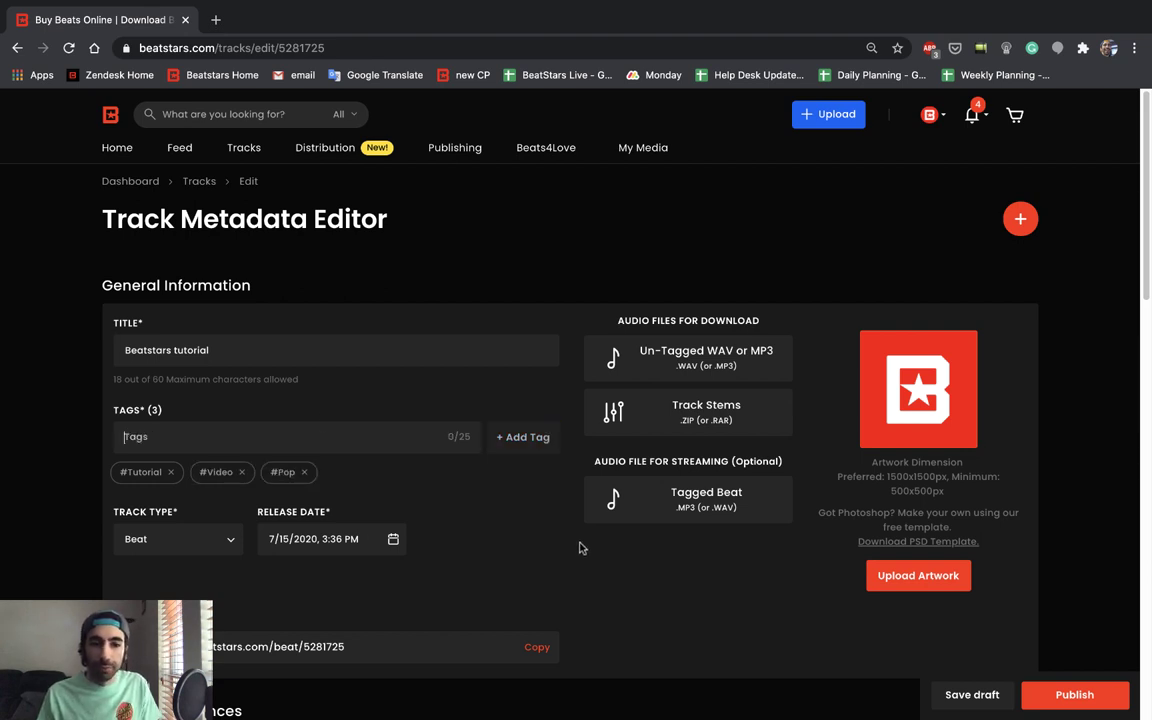
- Keep Beat selected as the track type
scroll(578, 545, "down", 3)
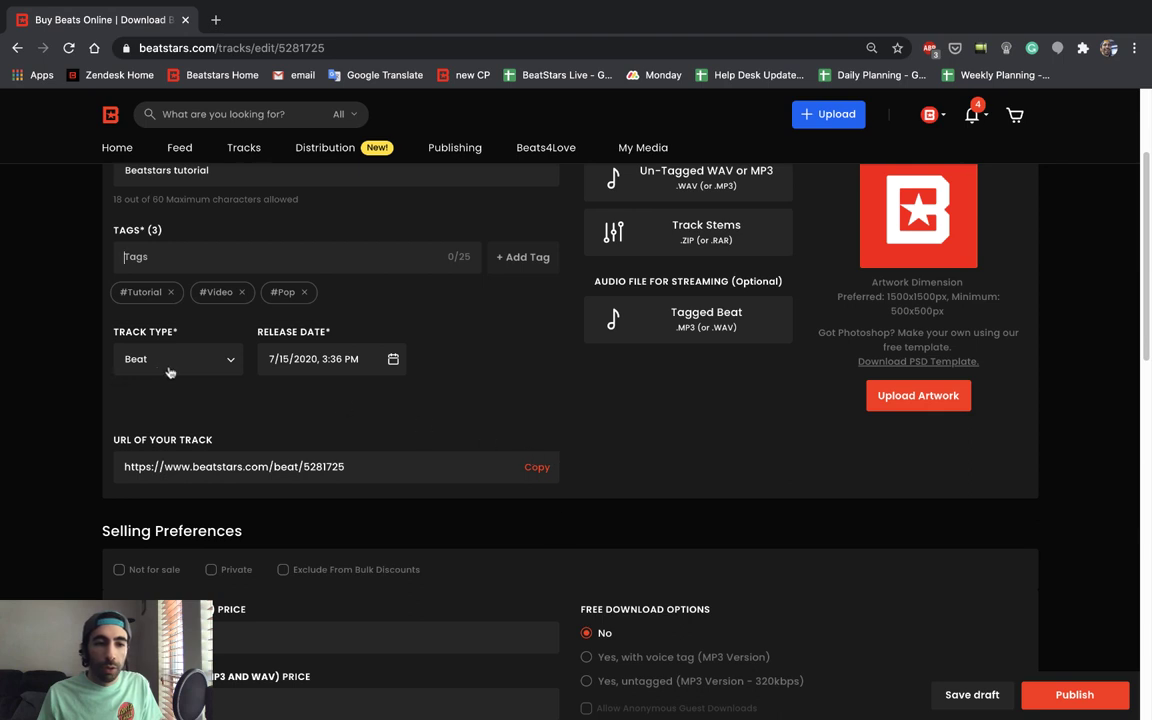
left_click(200, 365)
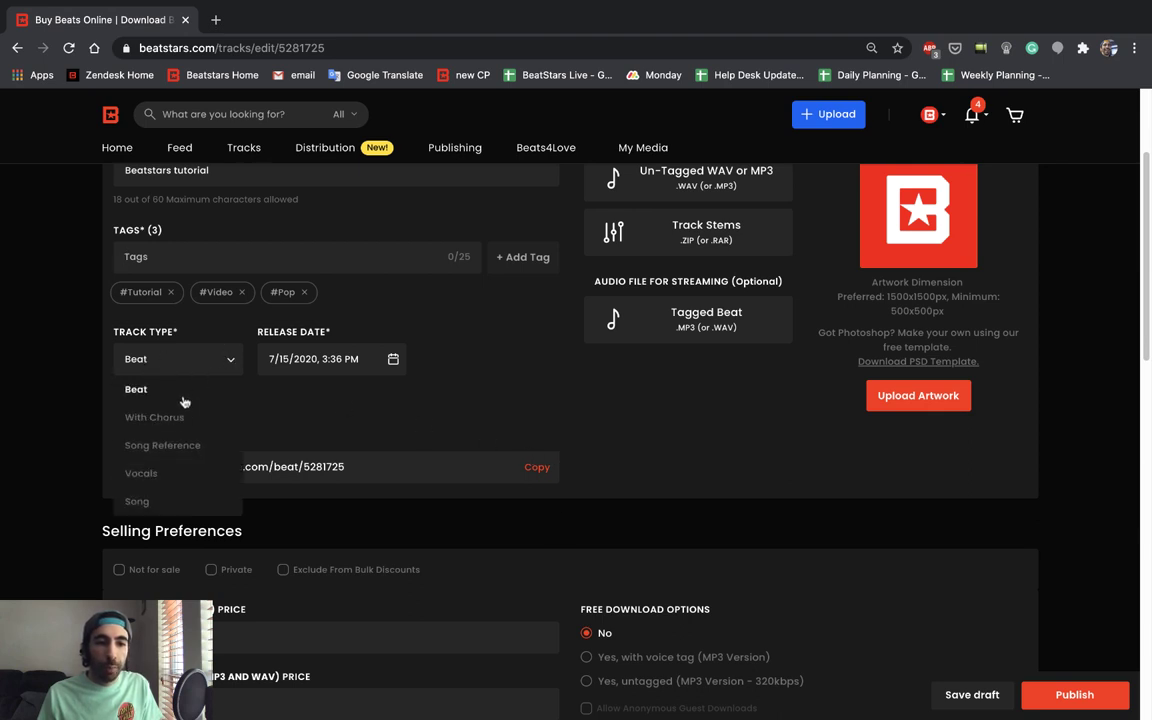
left_click(175, 389)
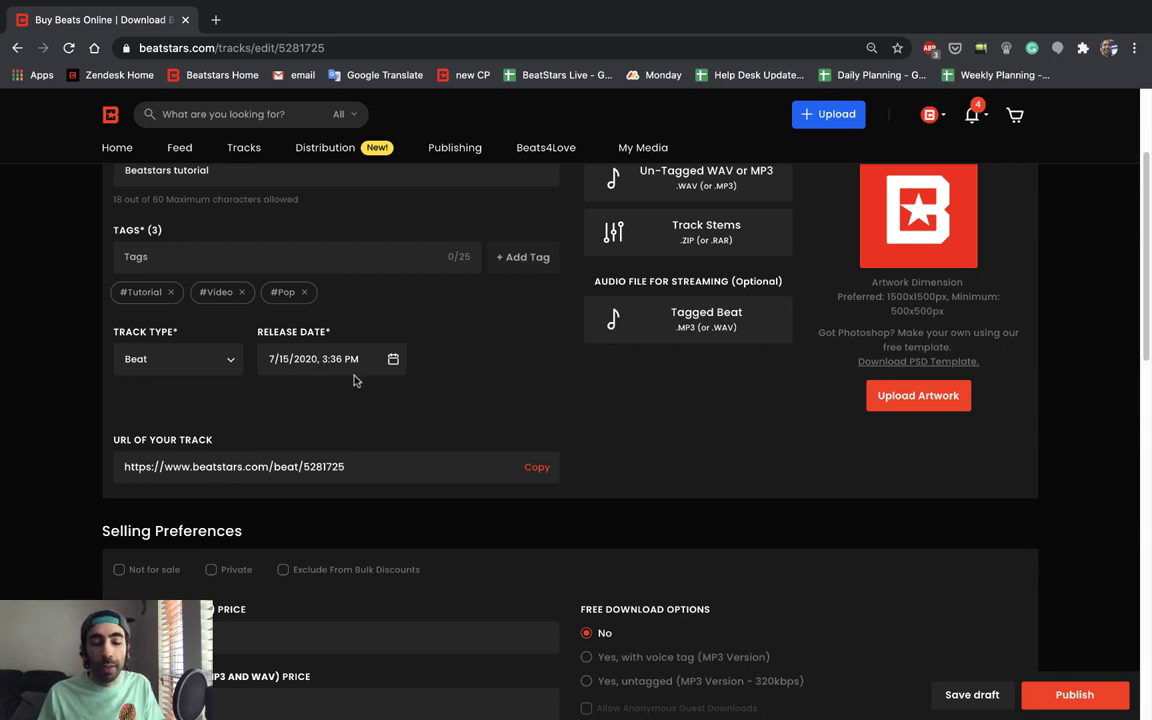
scroll(368, 380, "up", 3)
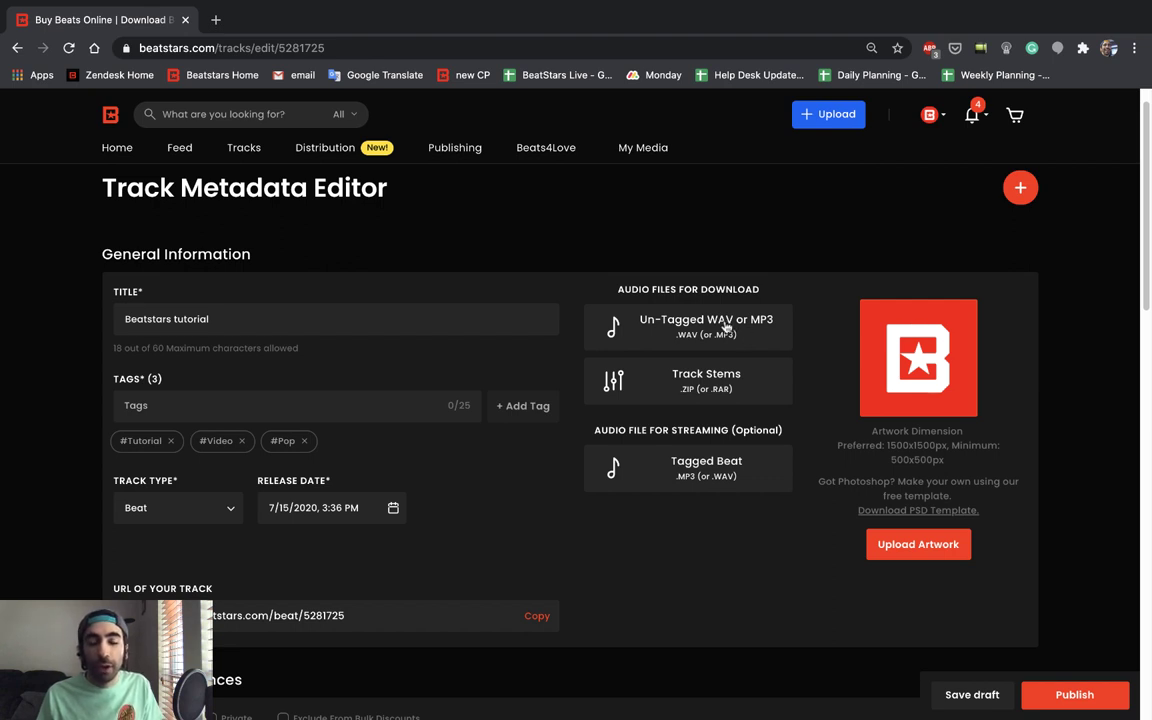
- From My uploads, attach testfile.wav as untagged download audio and testzip.zip as stems
left_click(826, 117)
left_click(818, 171)
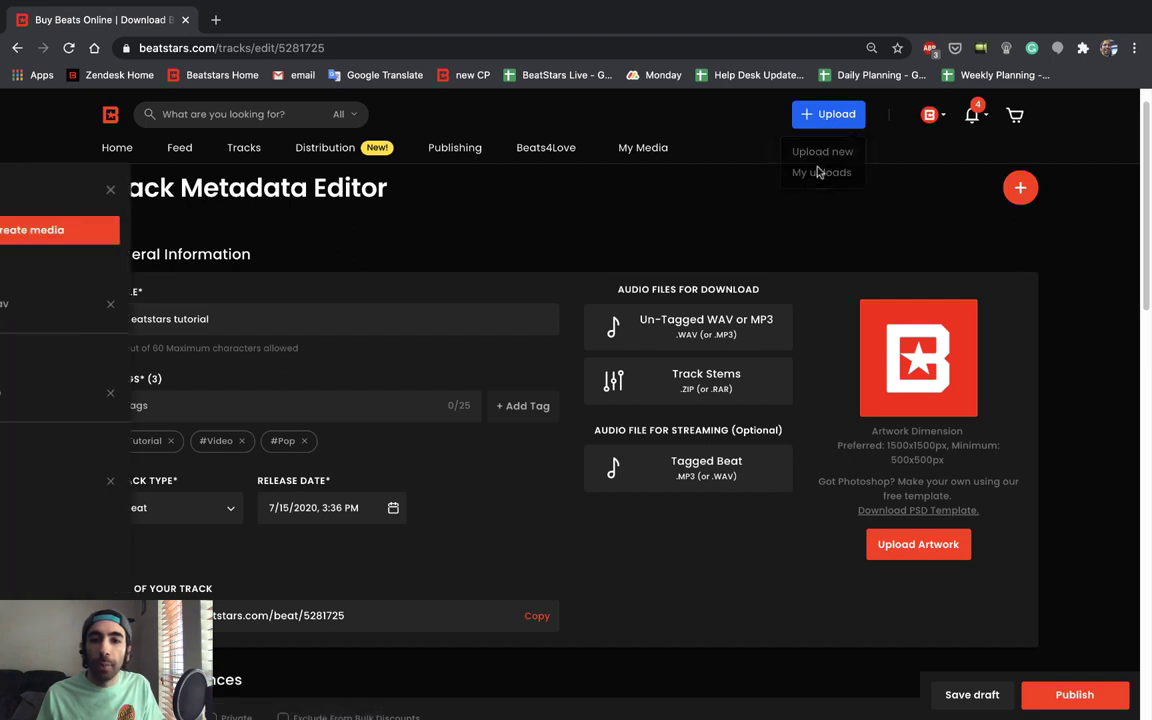
left_click_drag(88, 295, 690, 335)
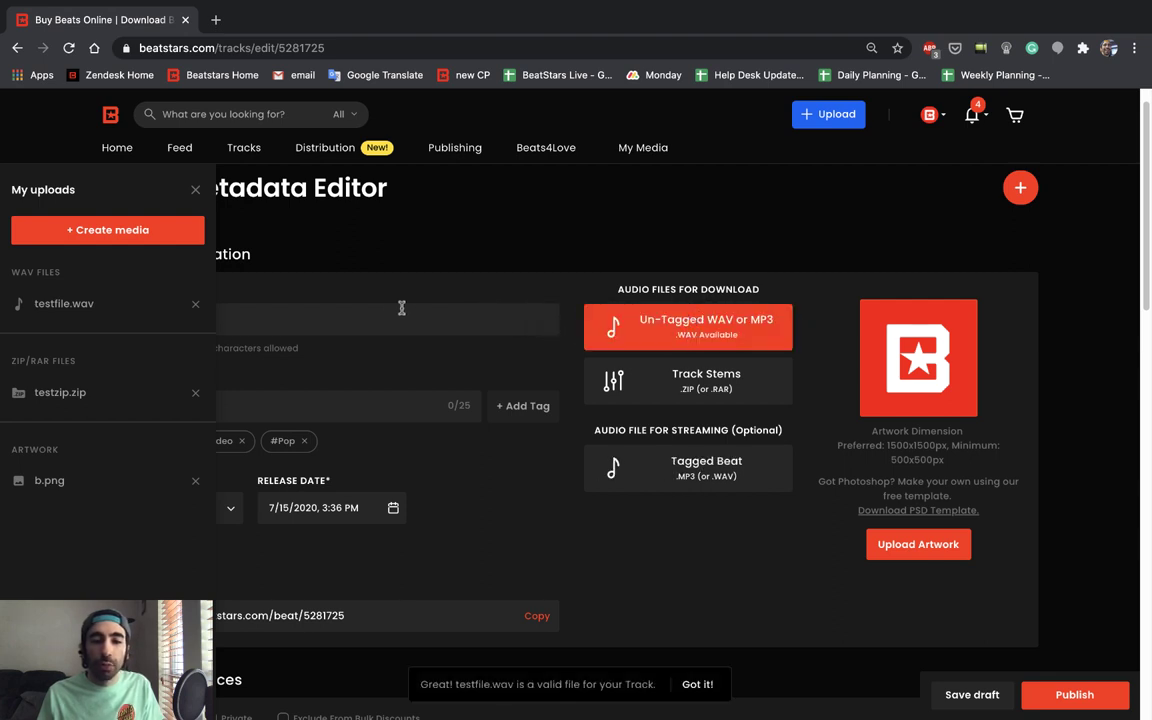
left_click_drag(60, 392, 655, 387)
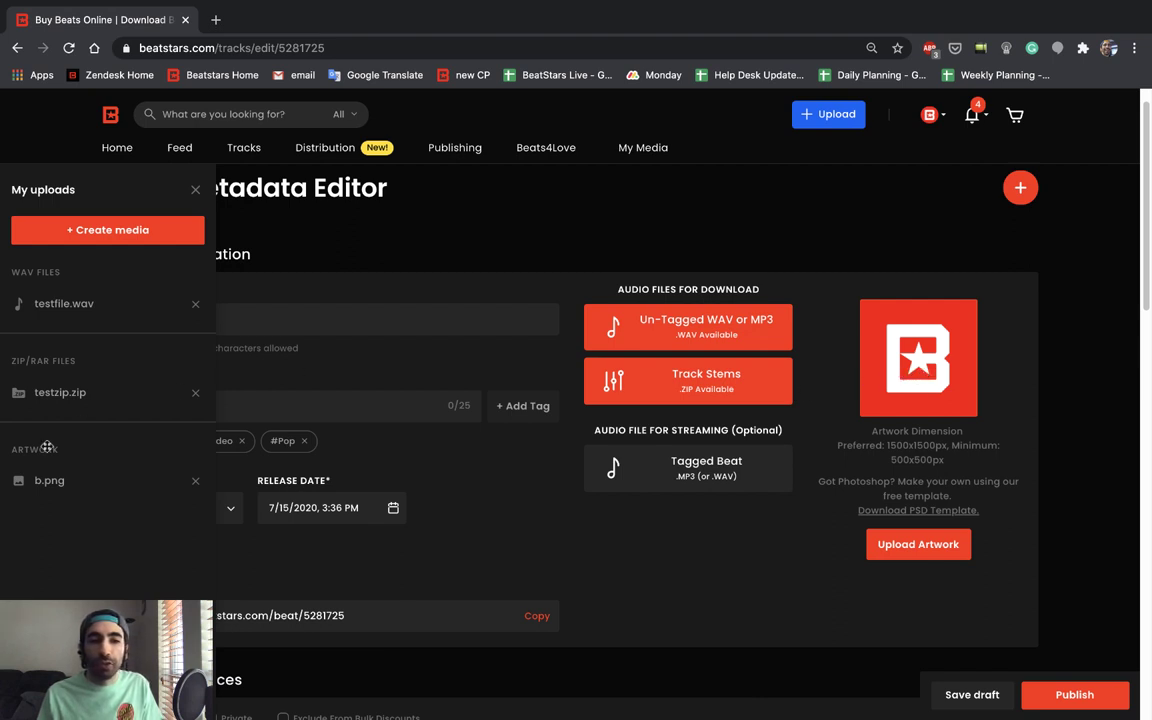
- Set b.png as the artwork, saving the crop, and close the uploads library
left_click_drag(50, 483, 900, 385)
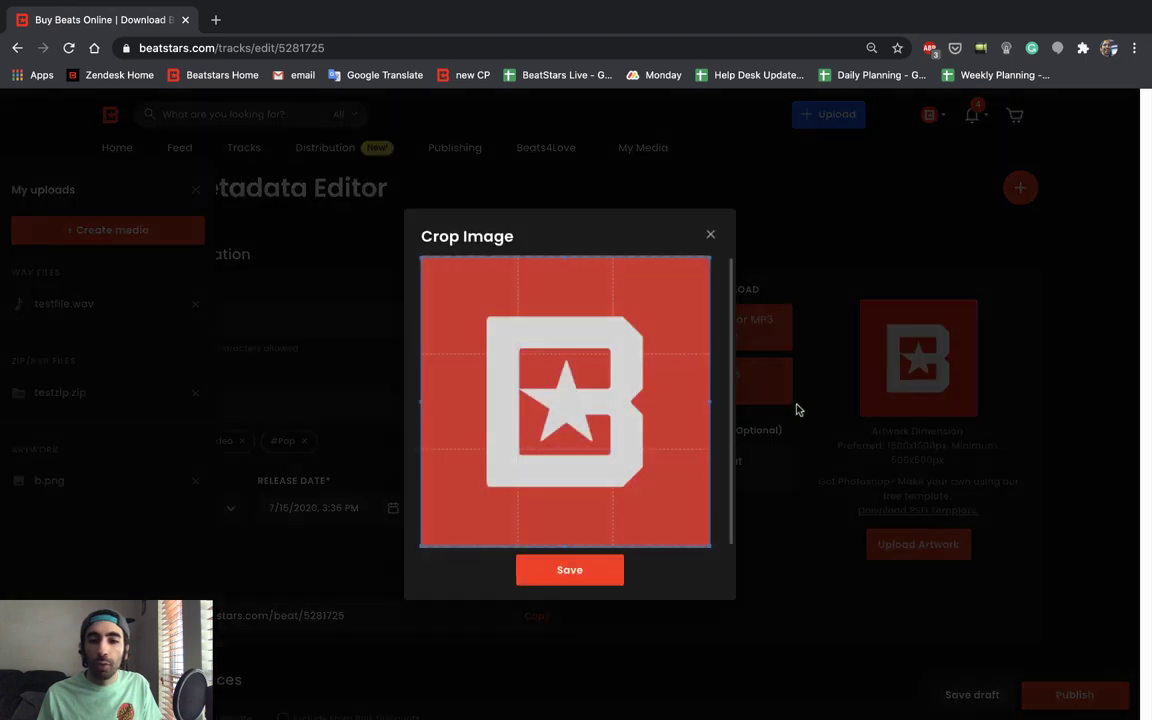
left_click(532, 568)
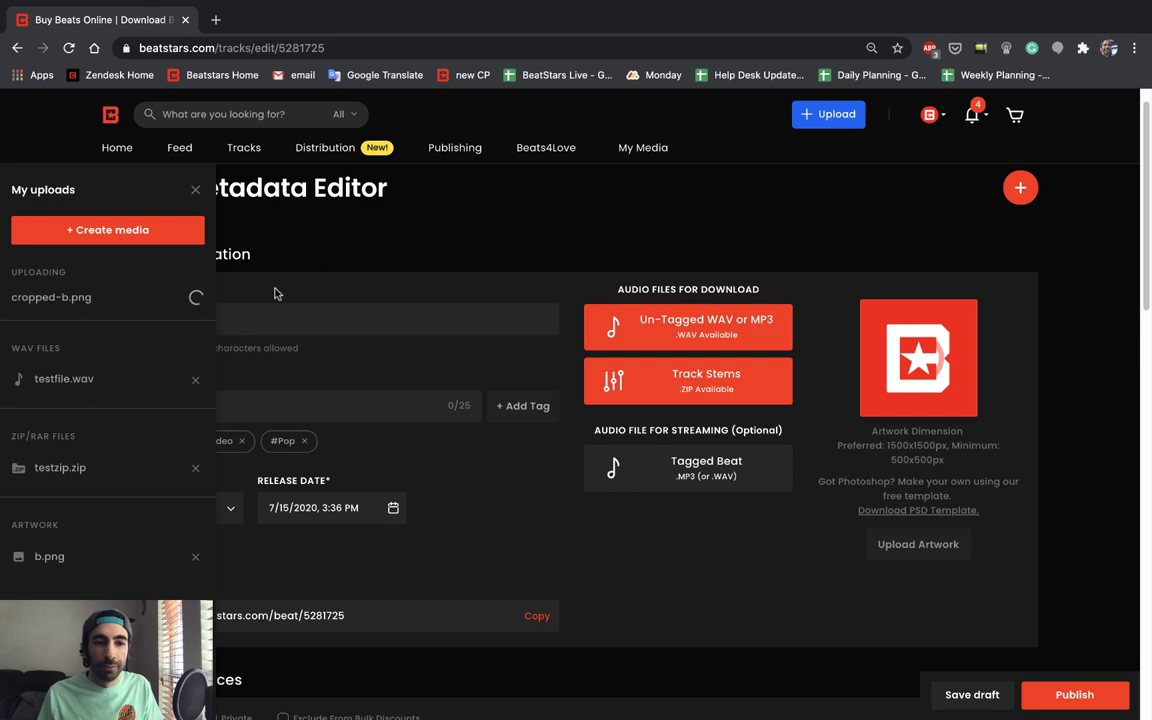
left_click(195, 189)
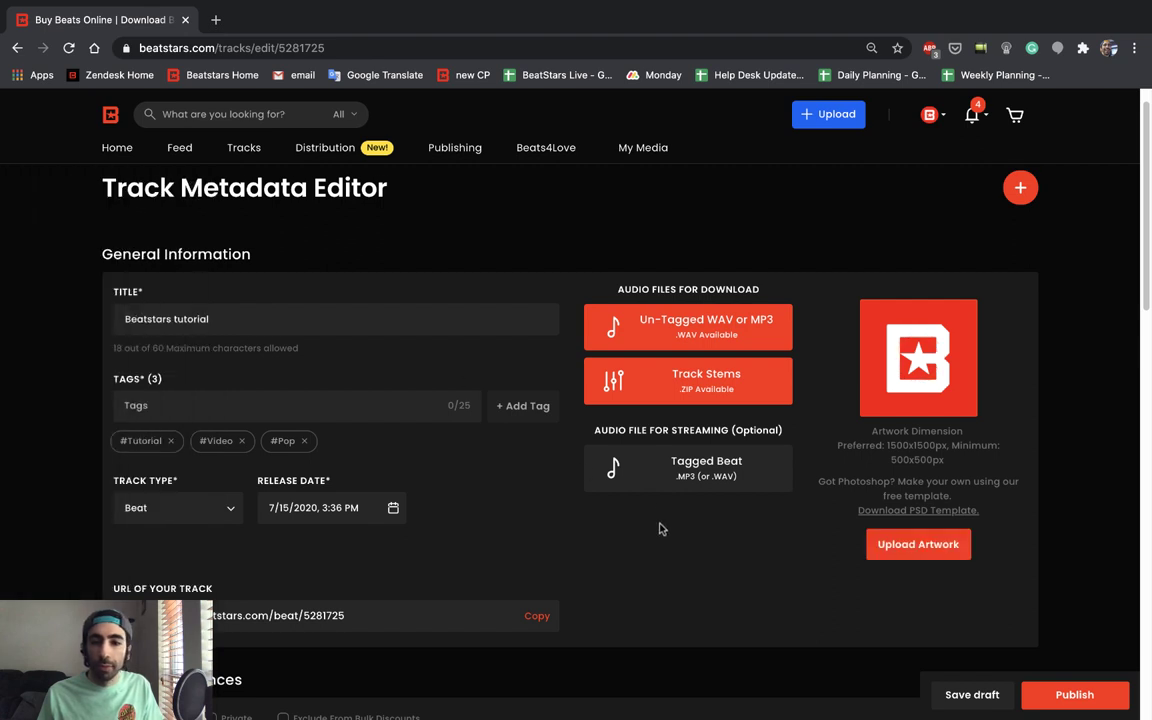
scroll(660, 527, "down", 1)
scroll(660, 527, "down", 2)
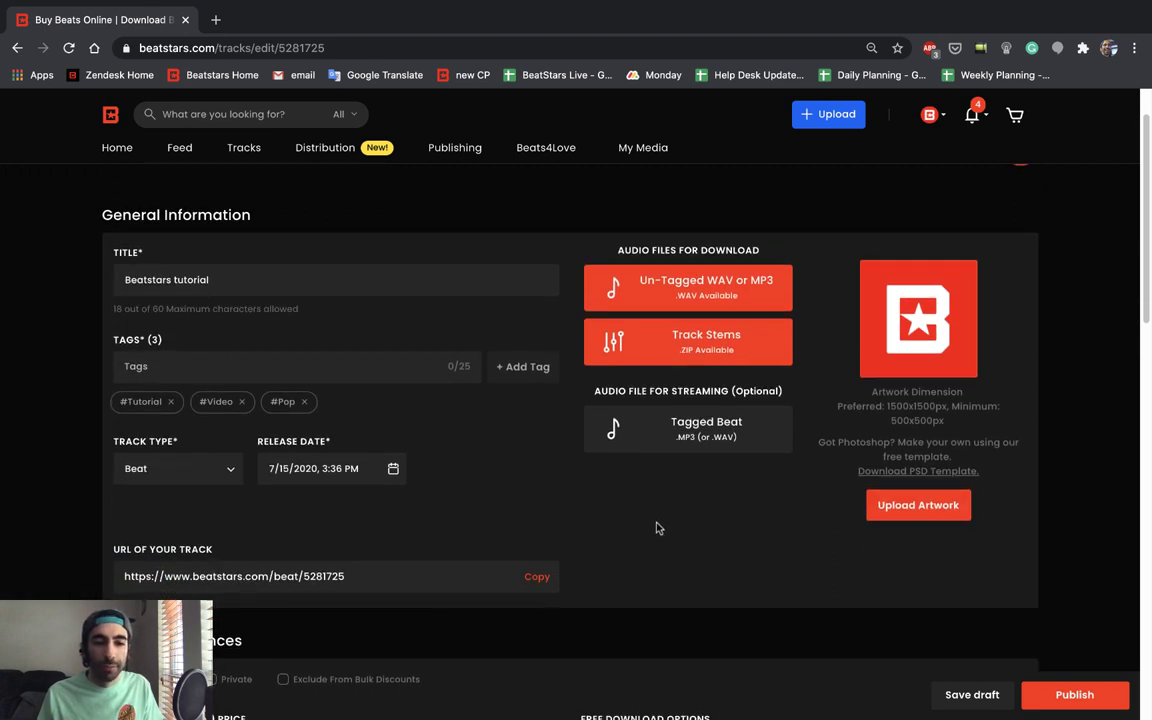
scroll(655, 515, "down", 3)
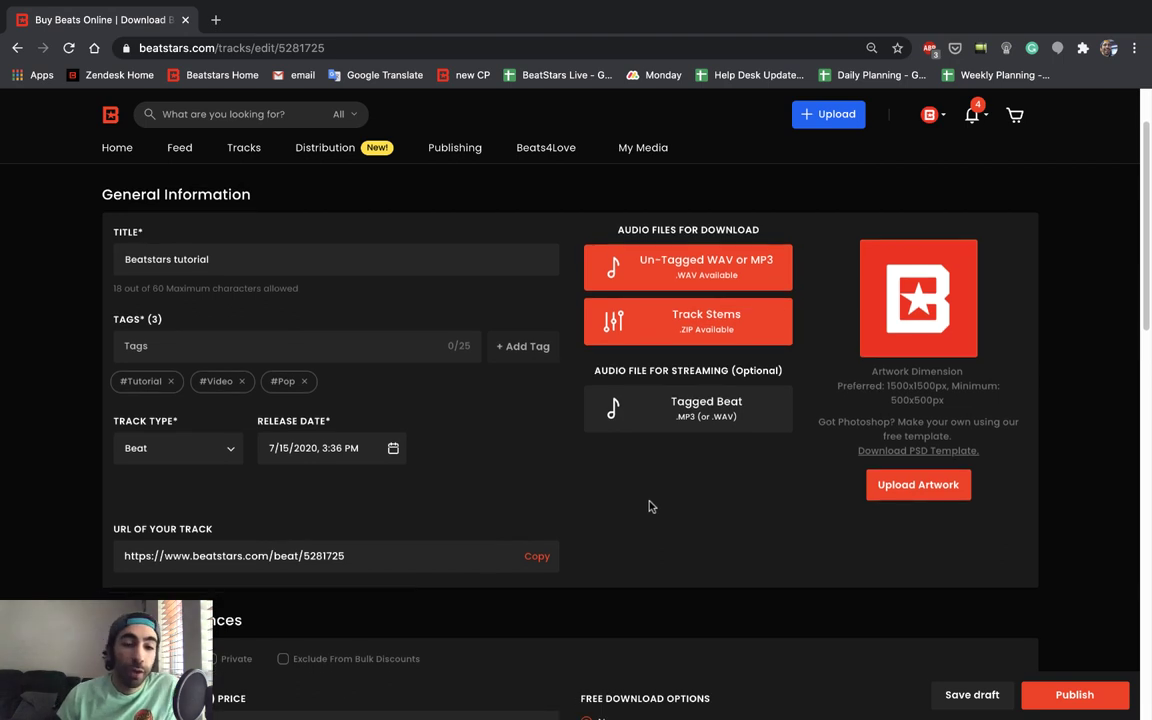
scroll(648, 503, "down", 2)
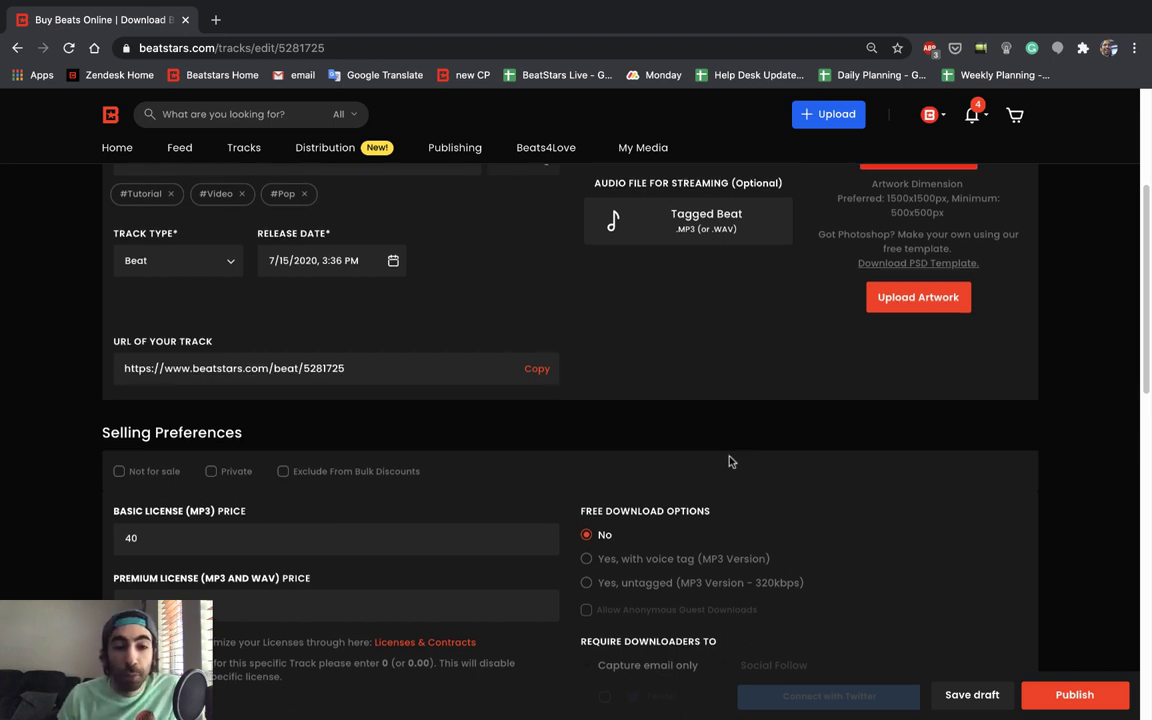
scroll(729, 461, "up", 3)
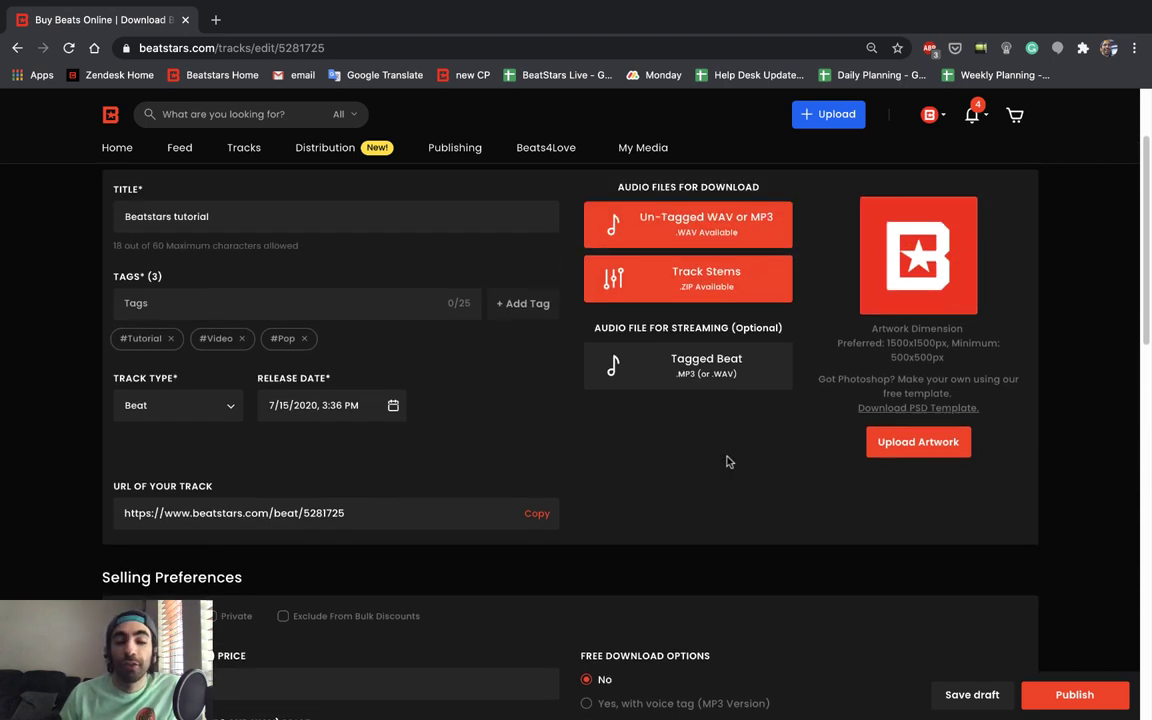
scroll(729, 461, "up", 1)
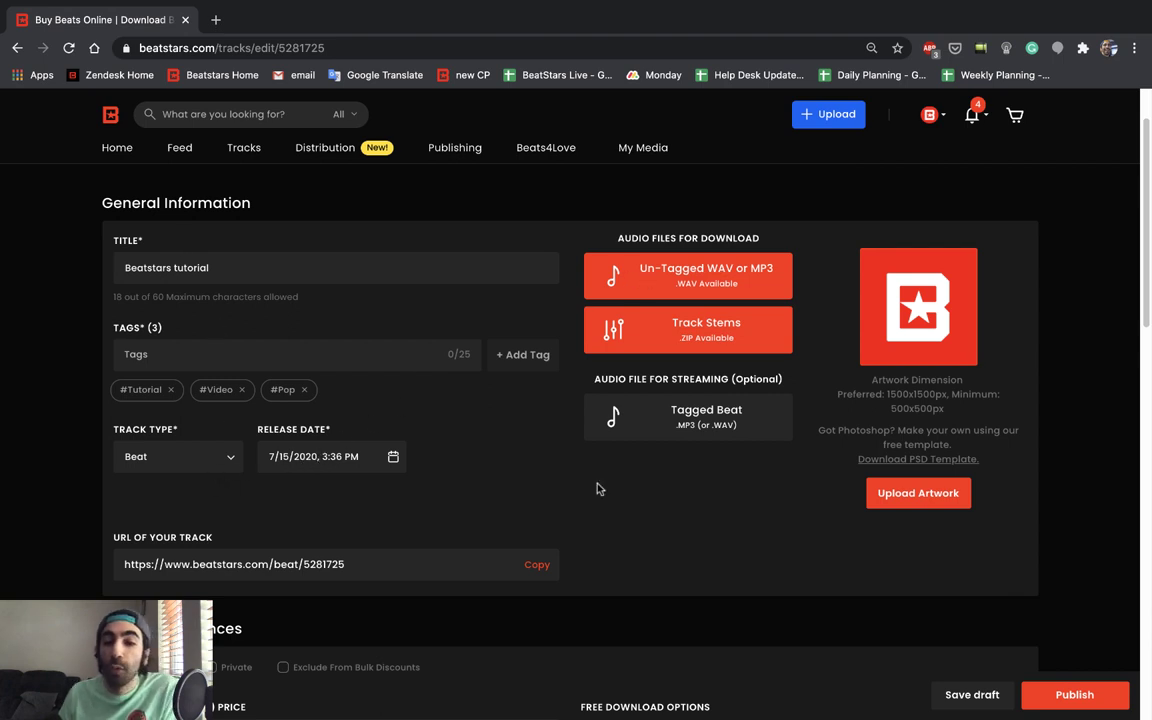
- Choose Hip Hop in the Primary Genre dropdown under Track Details
scroll(593, 551, "down", 5)
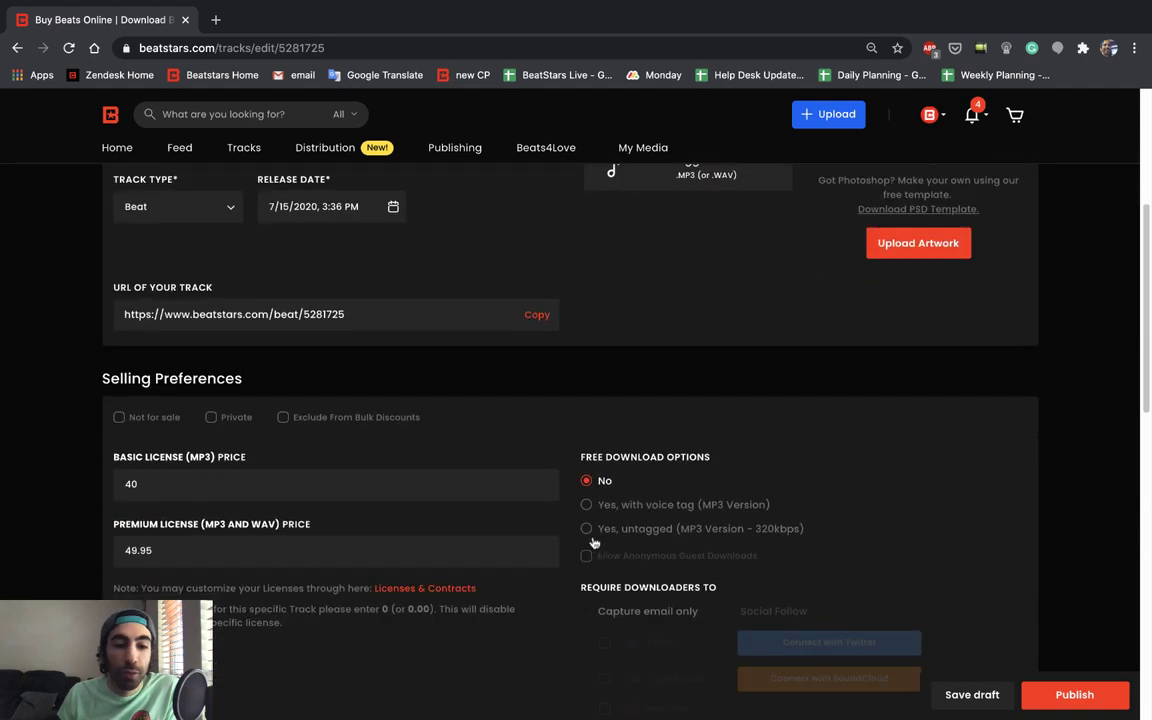
scroll(593, 541, "down", 4)
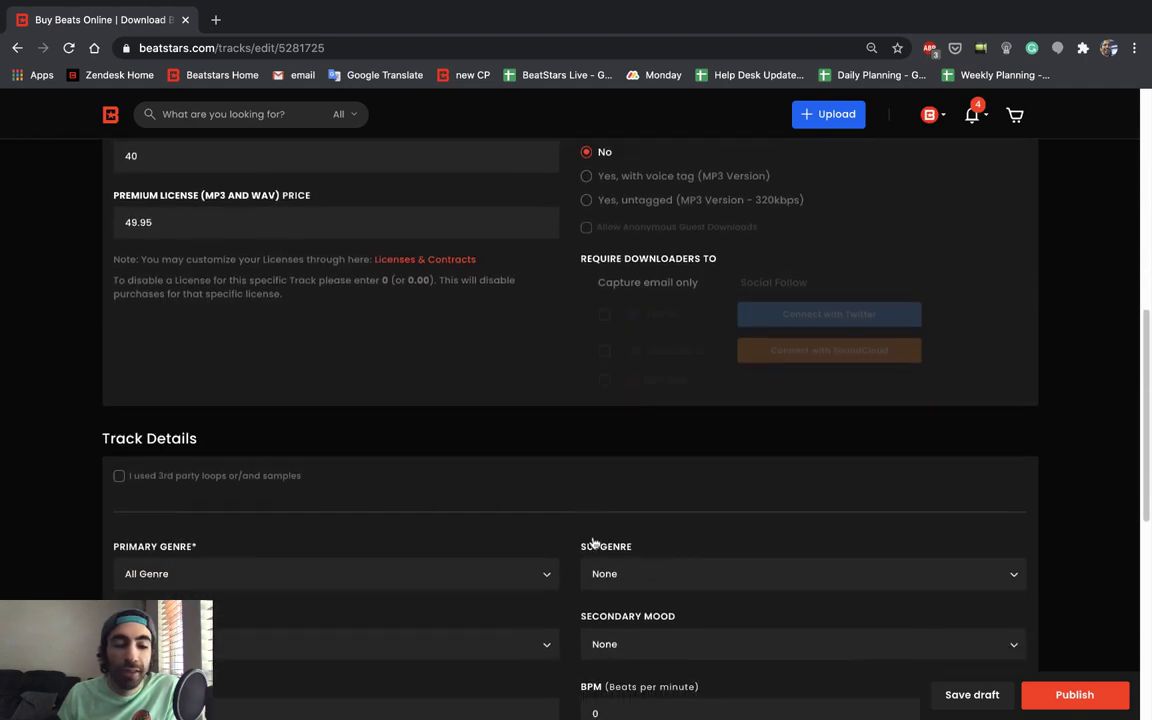
scroll(560, 530, "down", 1)
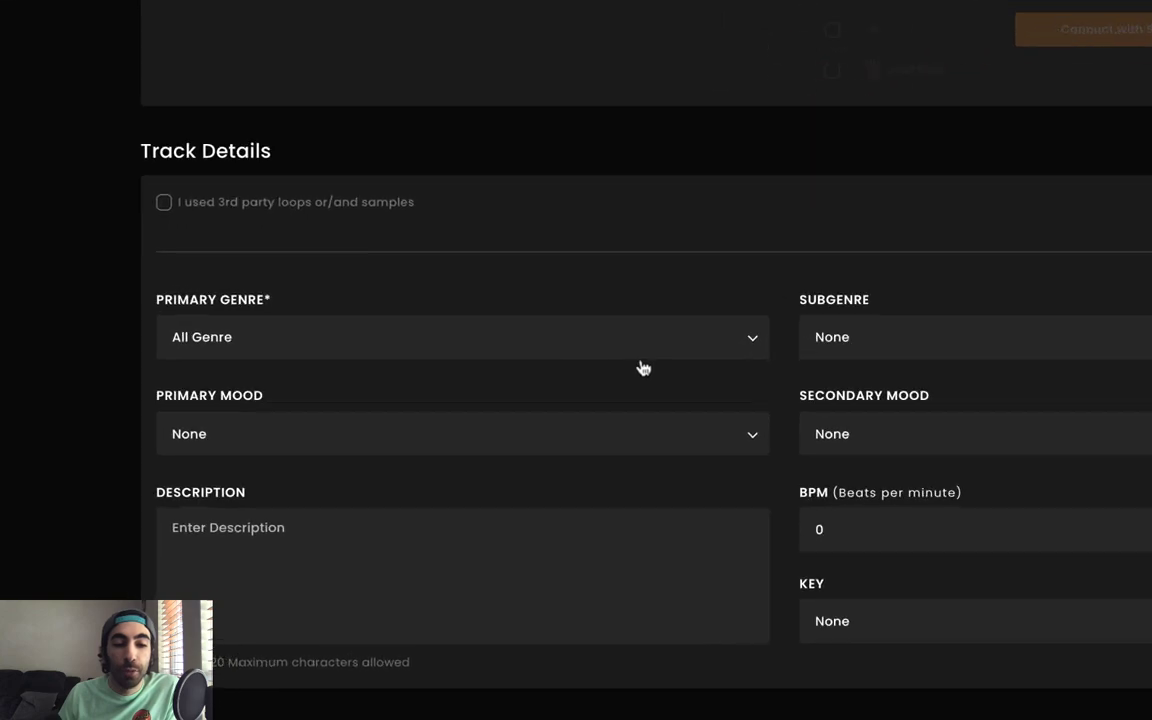
left_click(644, 350)
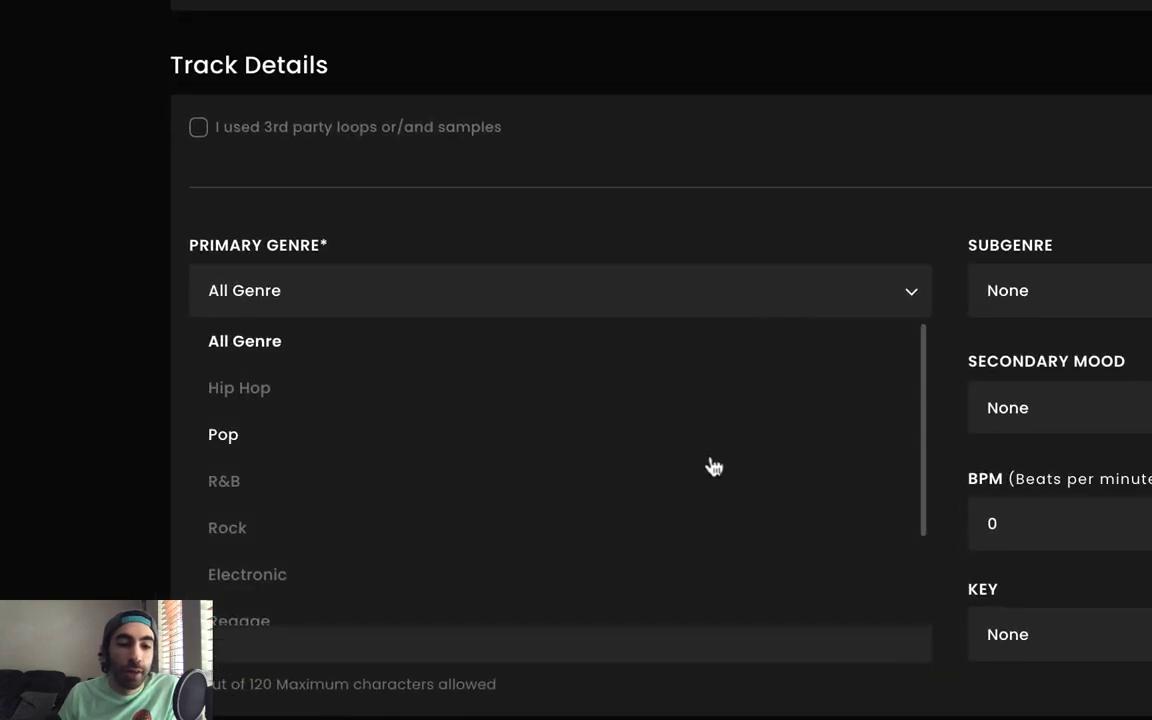
left_click(722, 395)
scroll(722, 390, "down", 1)
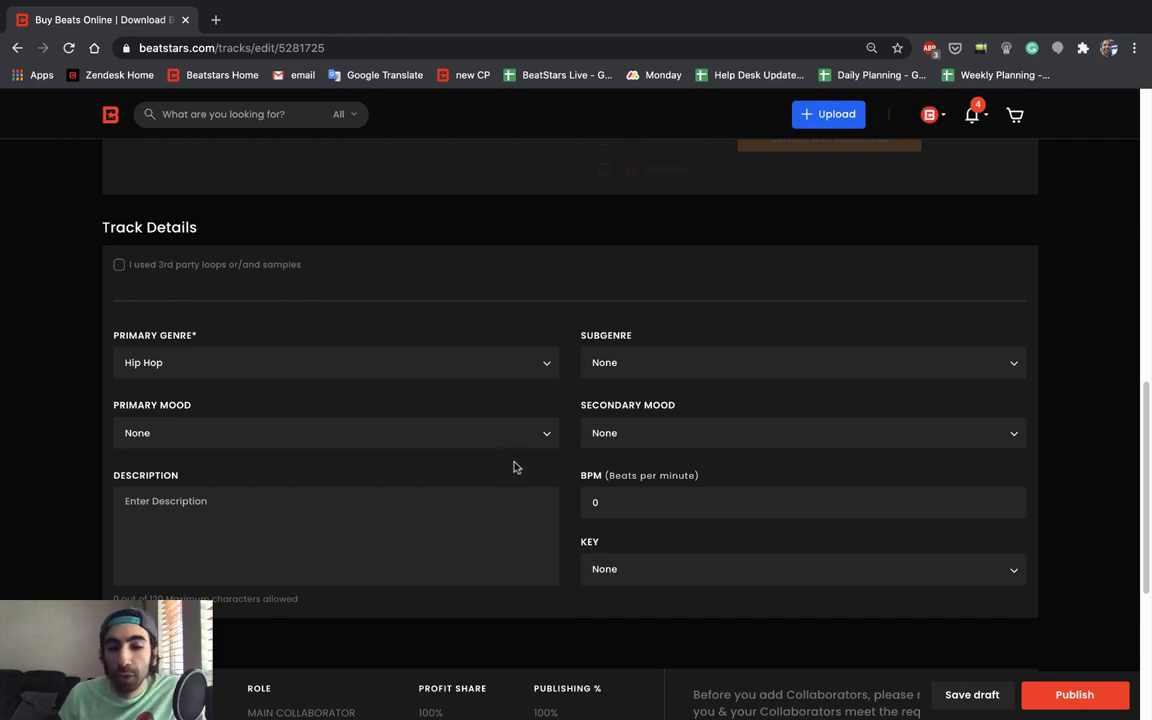
scroll(515, 467, "down", 2)
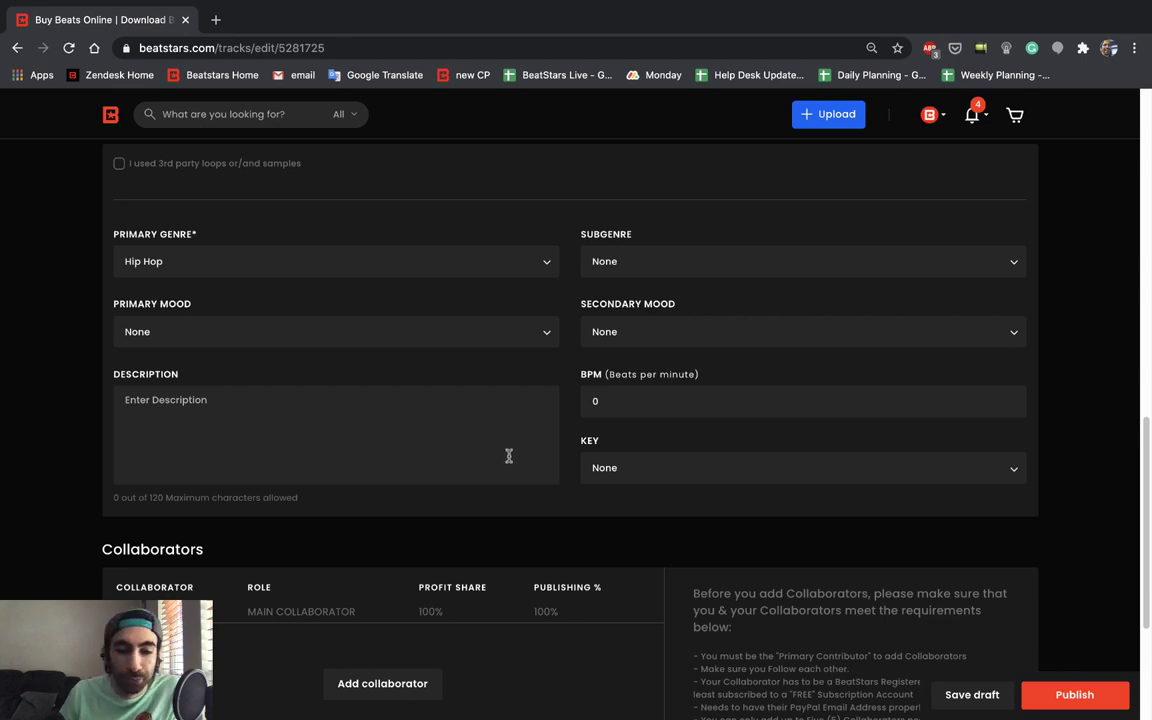
scroll(508, 455, "down", 5)
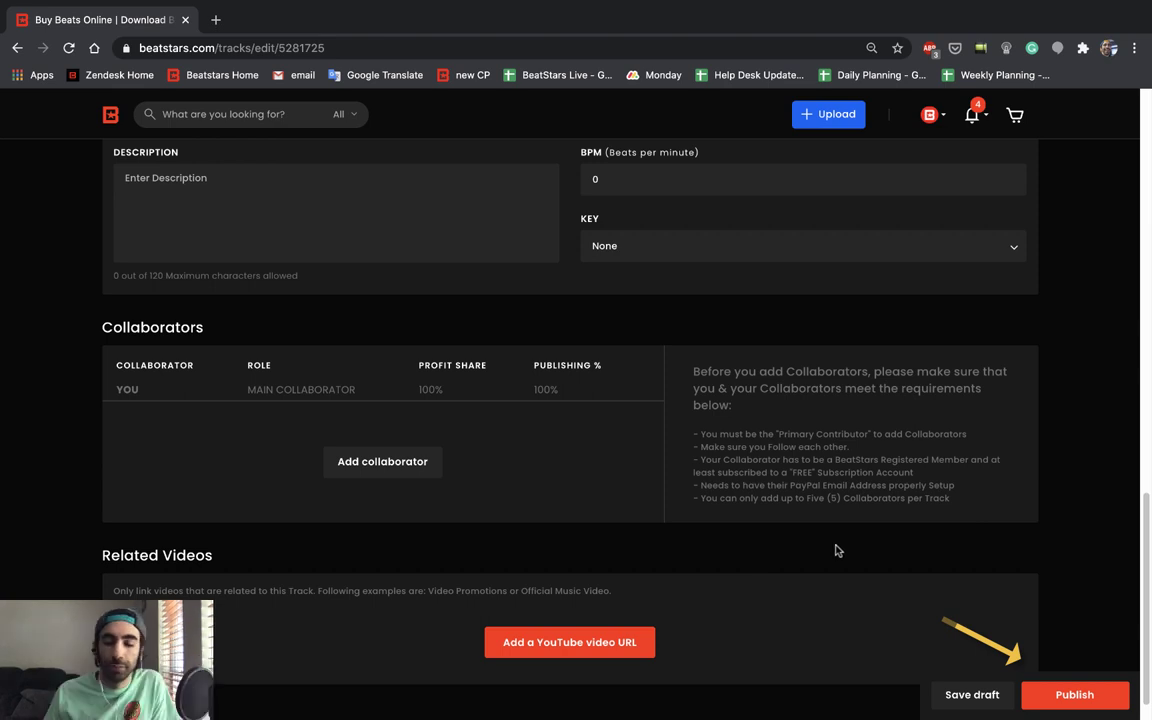
- Publish the 'Beatstars tutorial' track
left_click(1060, 694)
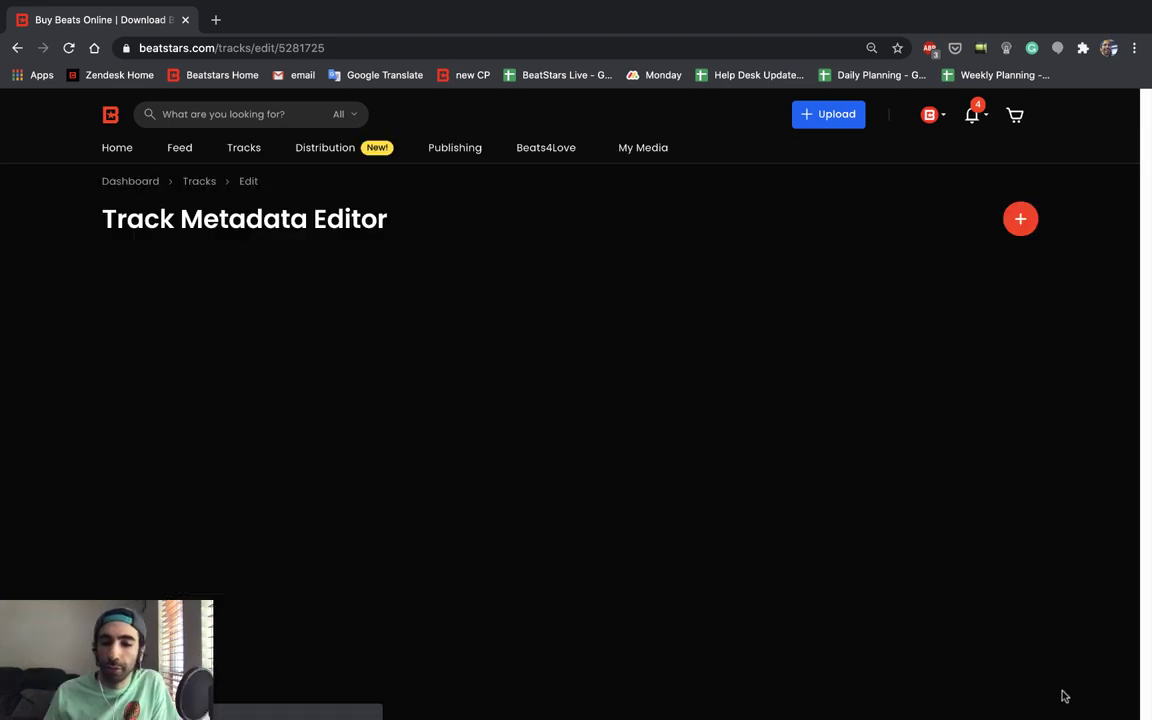